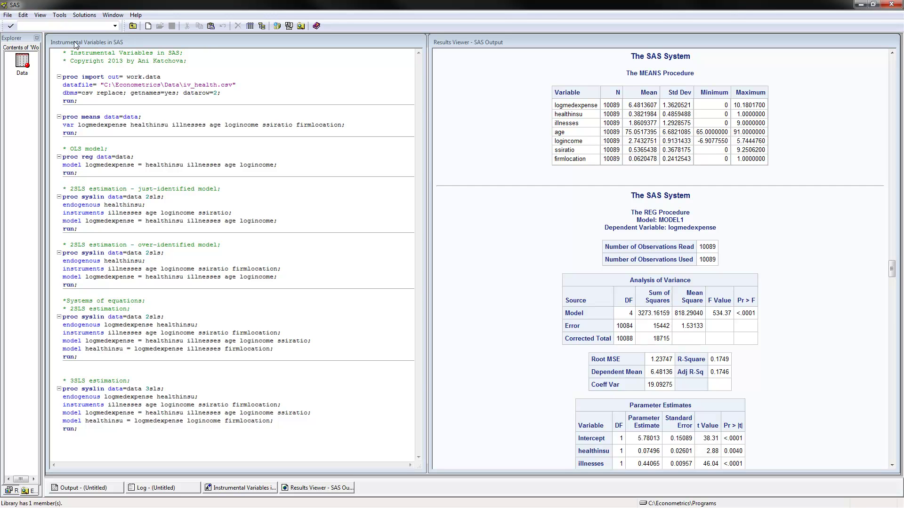
Open the Data table, scroll across its columns to browse the values, then close it.
double_click(22, 62)
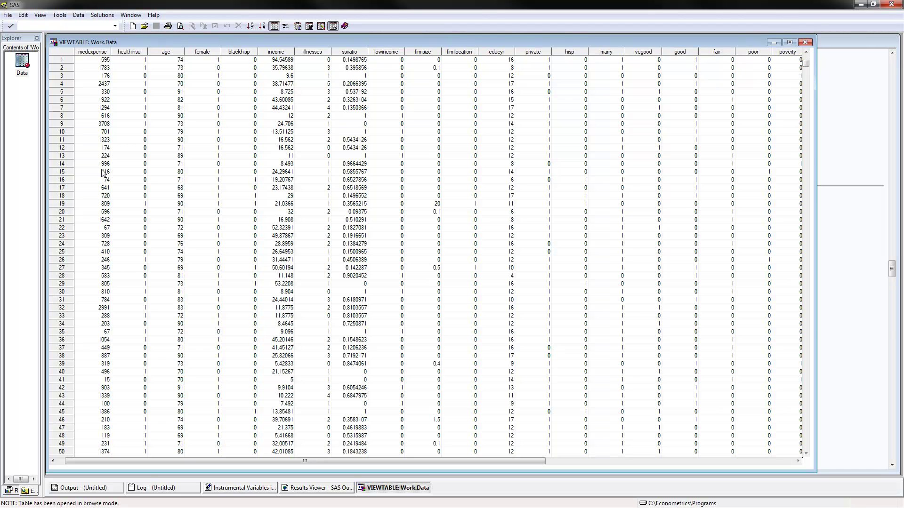
left_click_drag(367, 465, 560, 451)
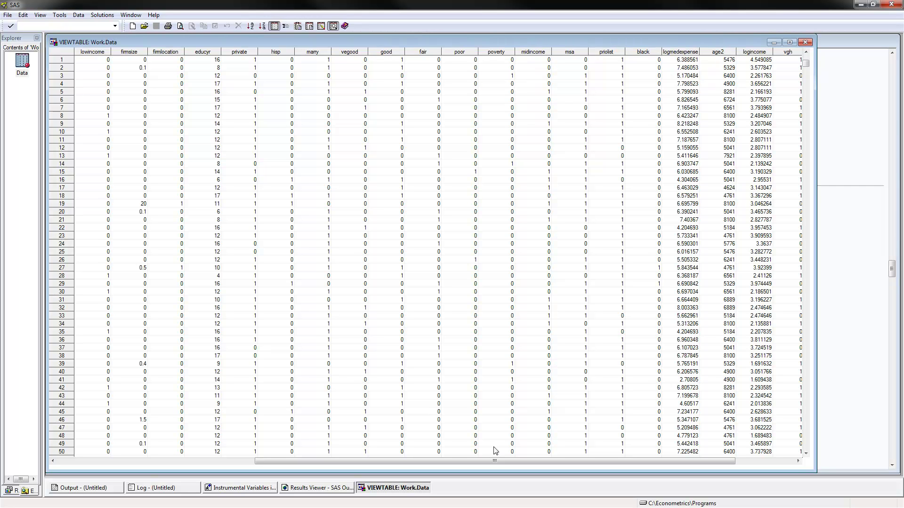
left_click_drag(492, 461, 259, 463)
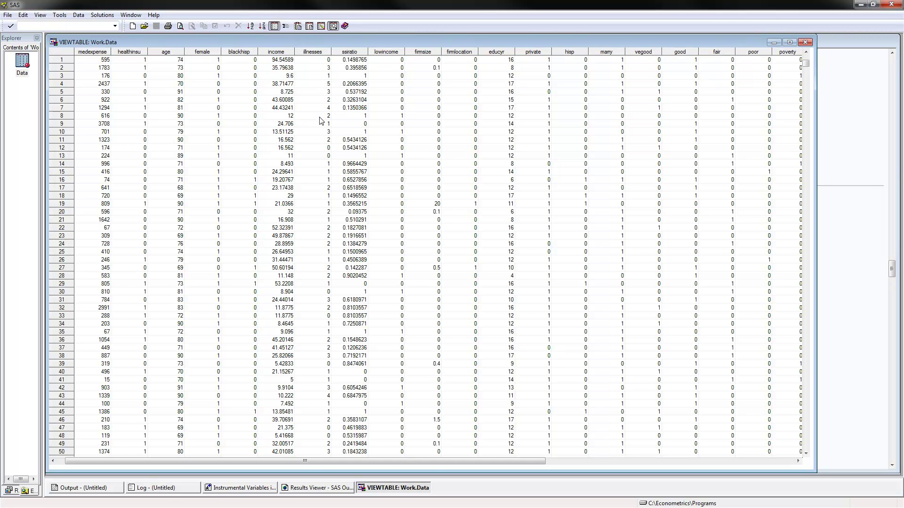
left_click_drag(454, 461, 647, 449)
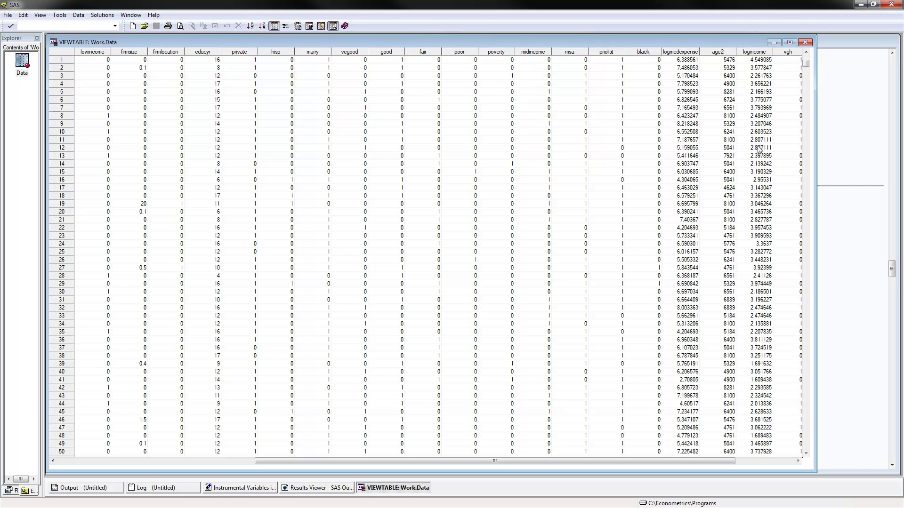
left_click(805, 43)
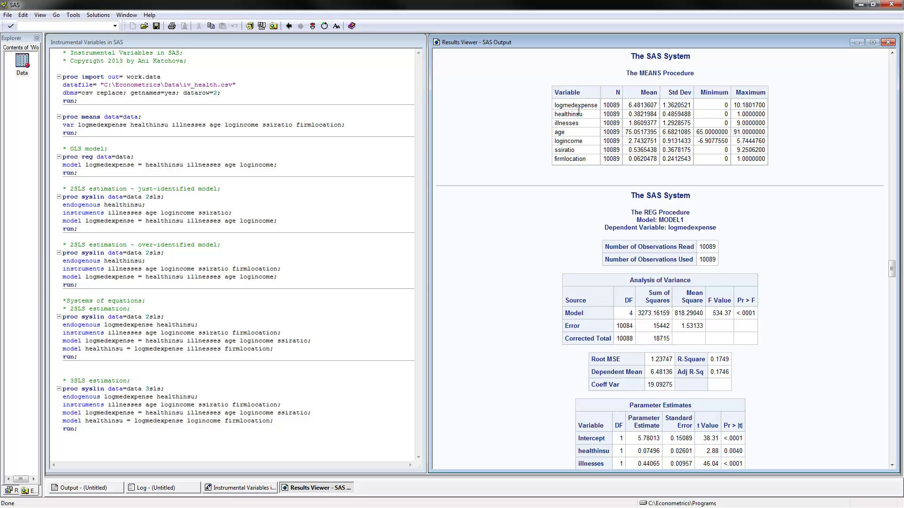
Point out logmedexpense in the means table and OLS model, and the OLS healthinsu coefficient 0.07496.
mouse_move(556, 106)
left_mouse_down()
mouse_move(598, 102)
mouse_move(558, 115)
mouse_move(598, 113)
left_mouse_up()
left_click_drag(85, 165, 185, 165)
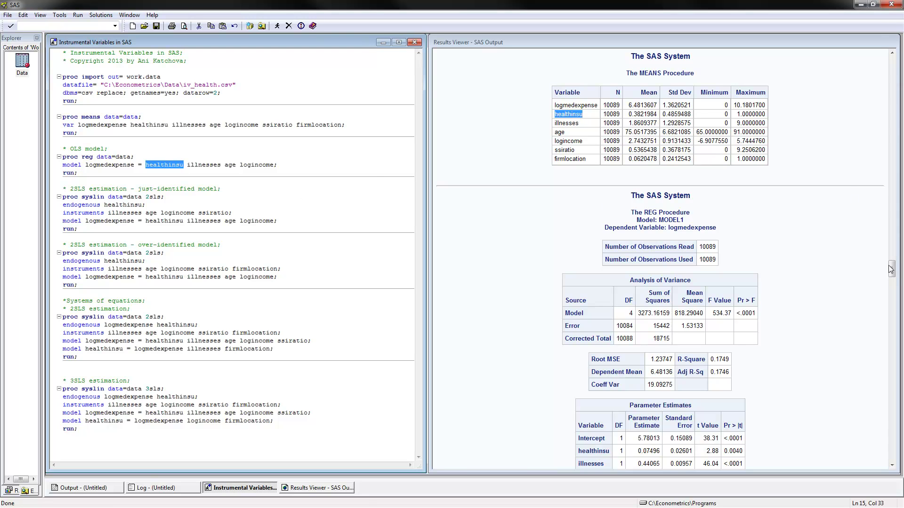
left_click_drag(891, 269, 891, 275)
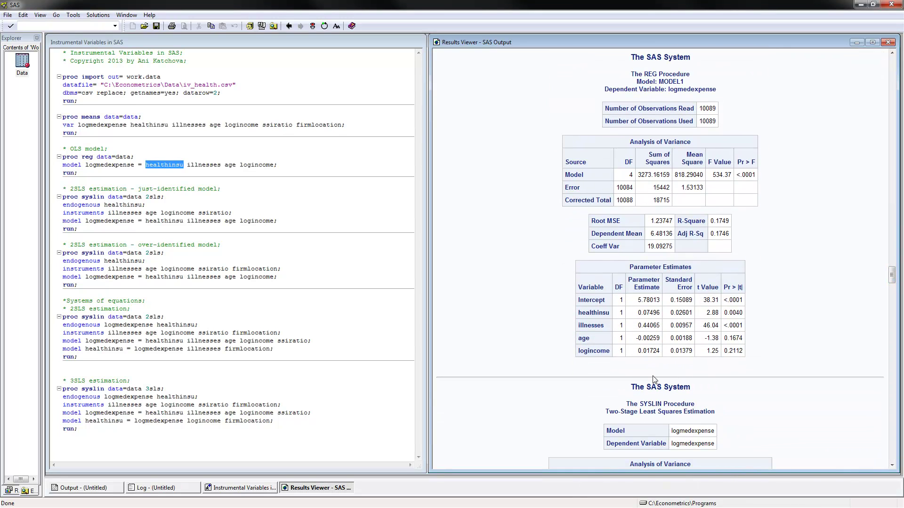
left_click_drag(635, 312, 656, 315)
left_click_drag(891, 275, 892, 292)
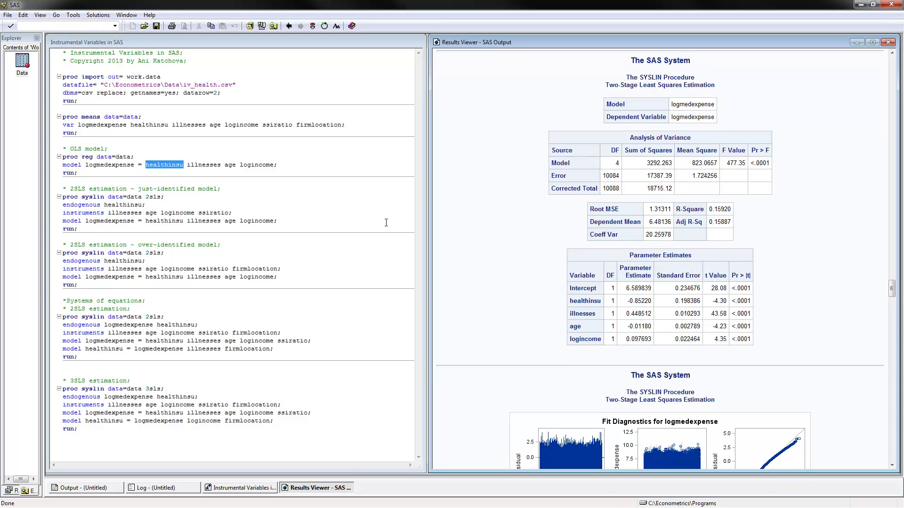
In the 2SLS code, mark healthinsu as endogenous with instruments illnesses, age, logincome, ssiratio; show its estimate.
left_click(224, 190)
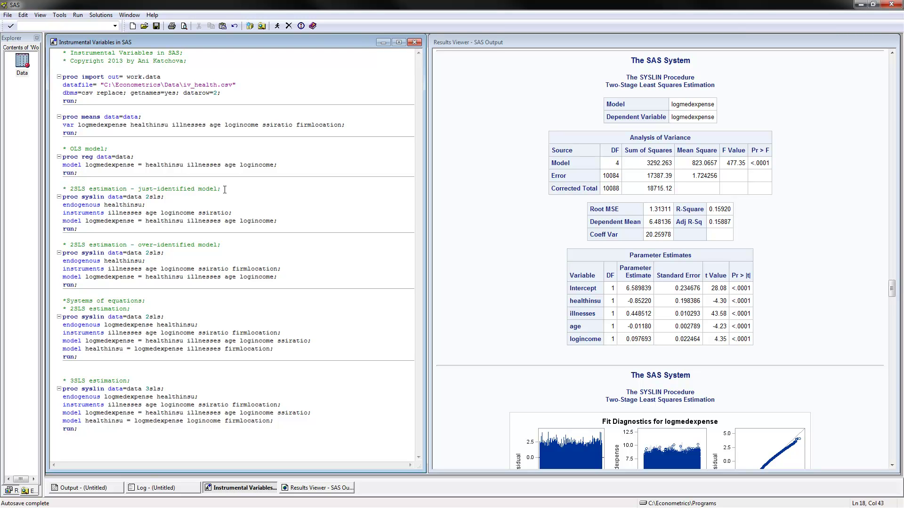
left_click_drag(143, 205, 105, 206)
left_click_drag(194, 214, 109, 214)
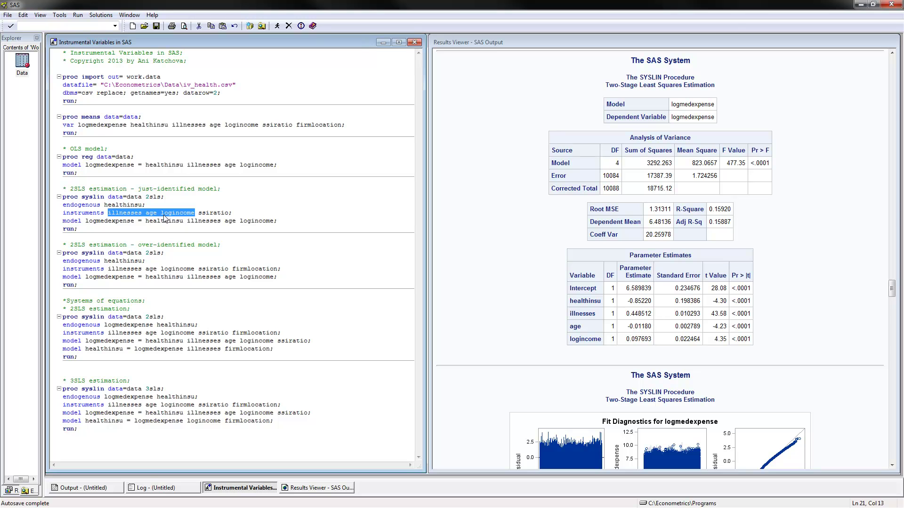
left_click_drag(198, 213, 230, 213)
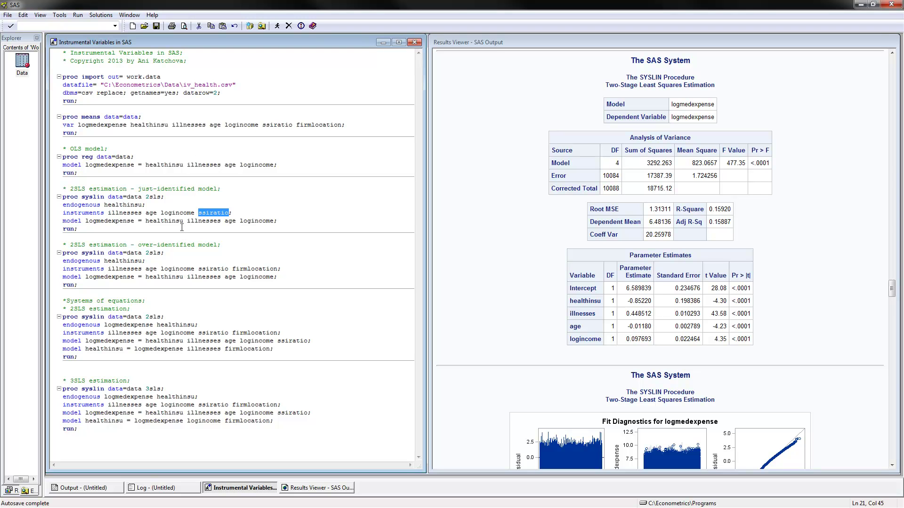
left_click_drag(184, 220, 144, 220)
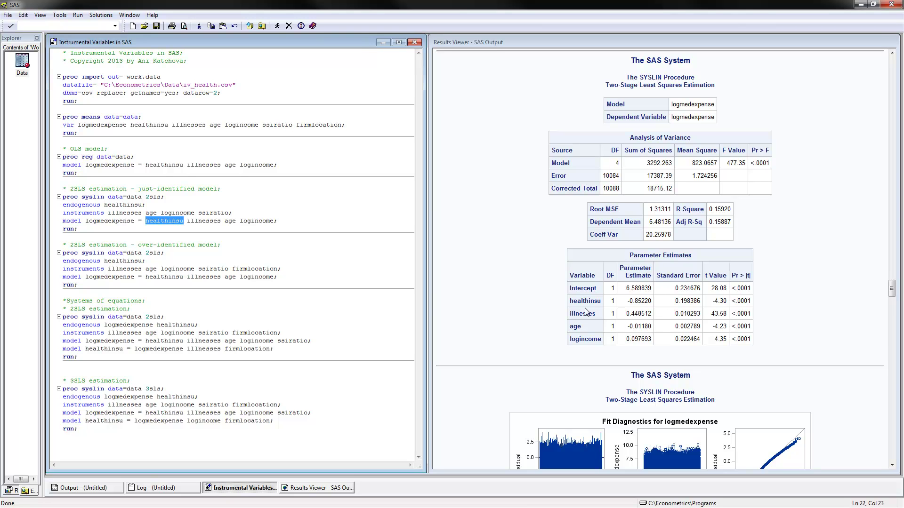
left_click_drag(569, 303, 650, 303)
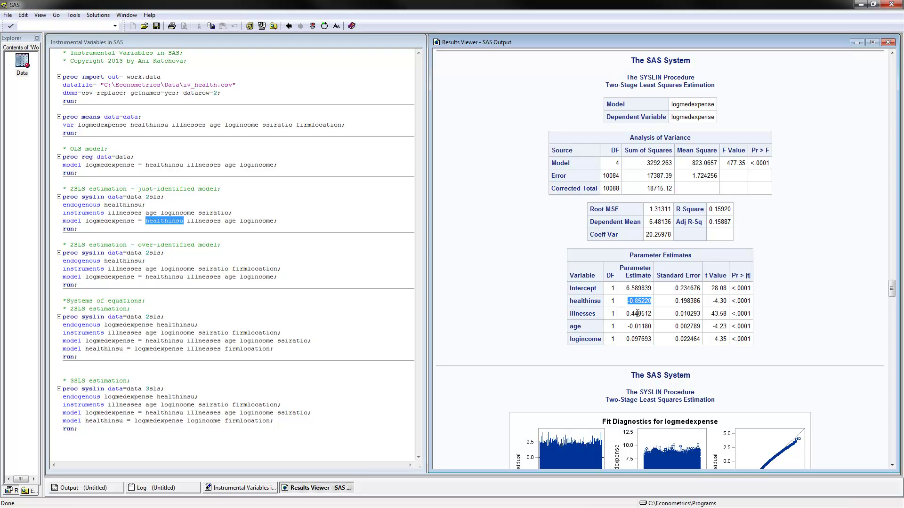
left_click(636, 309)
Mark ssiratio and firmlocation as over-identifying instruments and highlight the healthinsu estimate -0.96962.
left_click(175, 244)
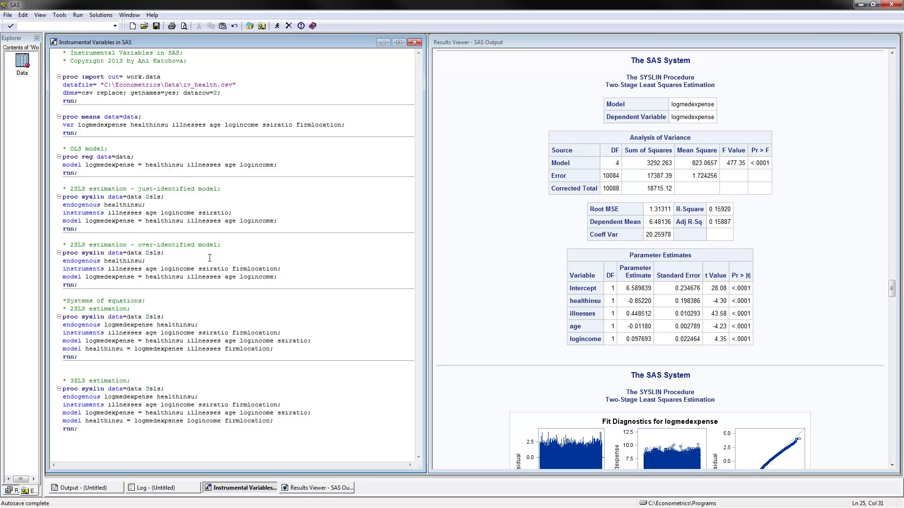
left_click_drag(199, 271, 278, 269)
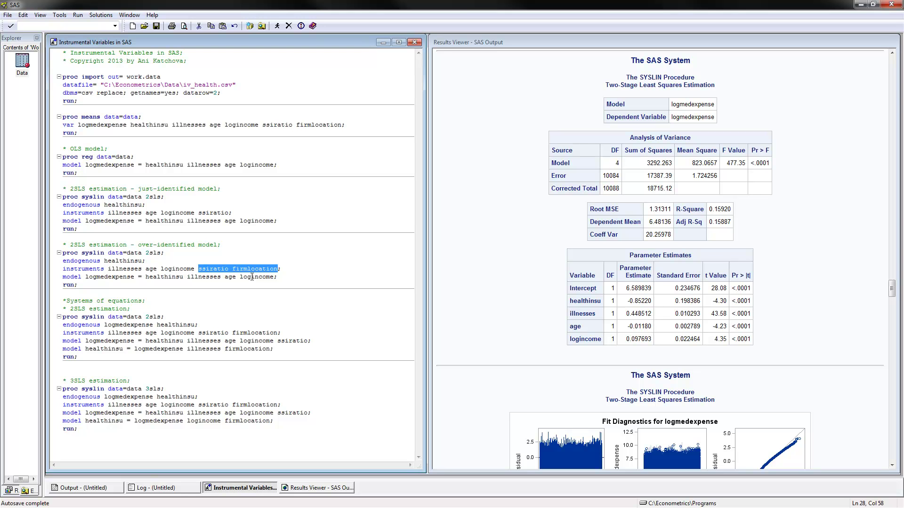
left_click_drag(892, 289, 892, 315)
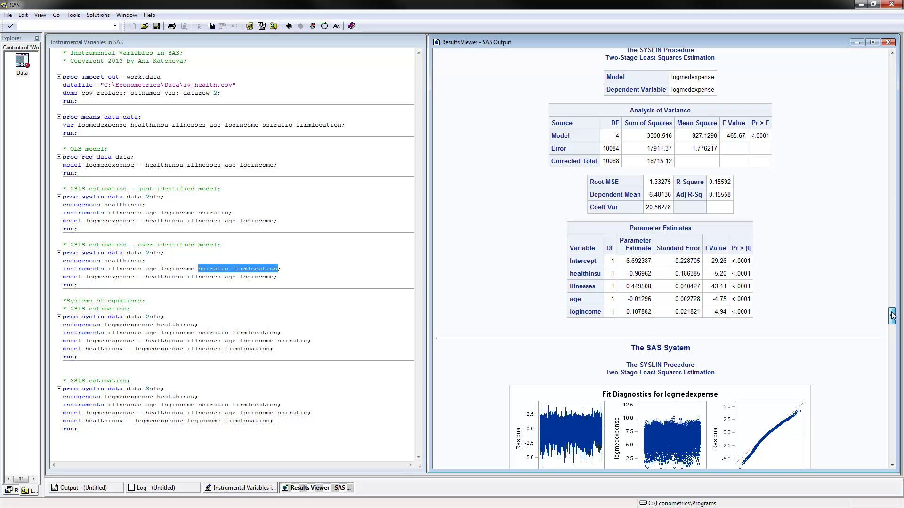
left_click_drag(628, 274, 647, 276)
left_click(197, 311)
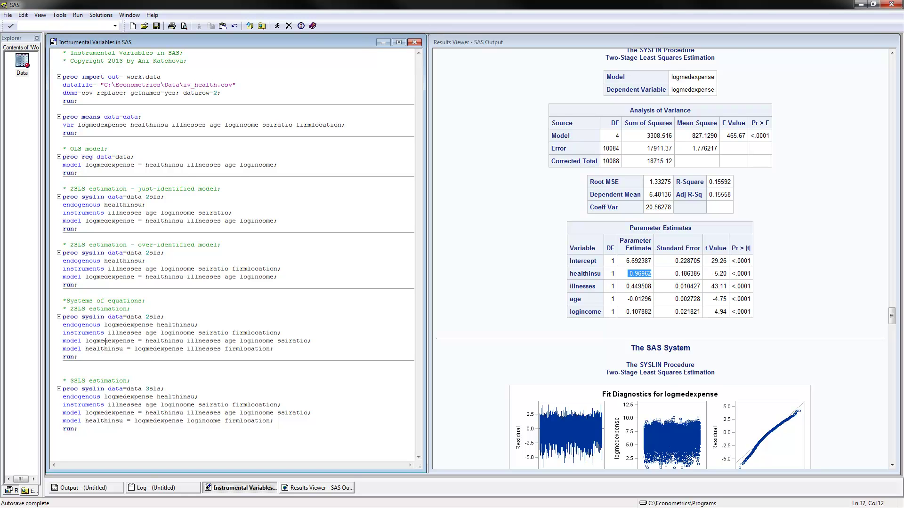
left_click(151, 350)
left_click_drag(221, 349, 185, 349)
left_click_drag(187, 341, 273, 342)
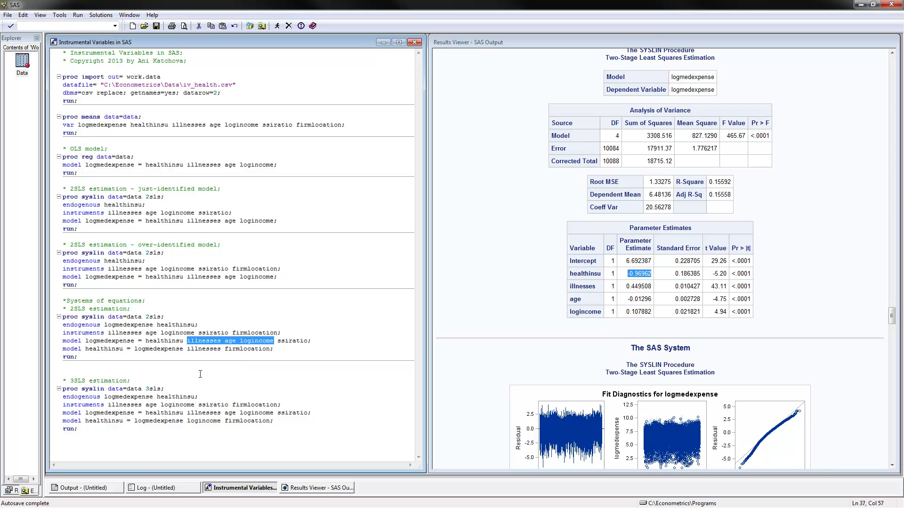
left_click(162, 361)
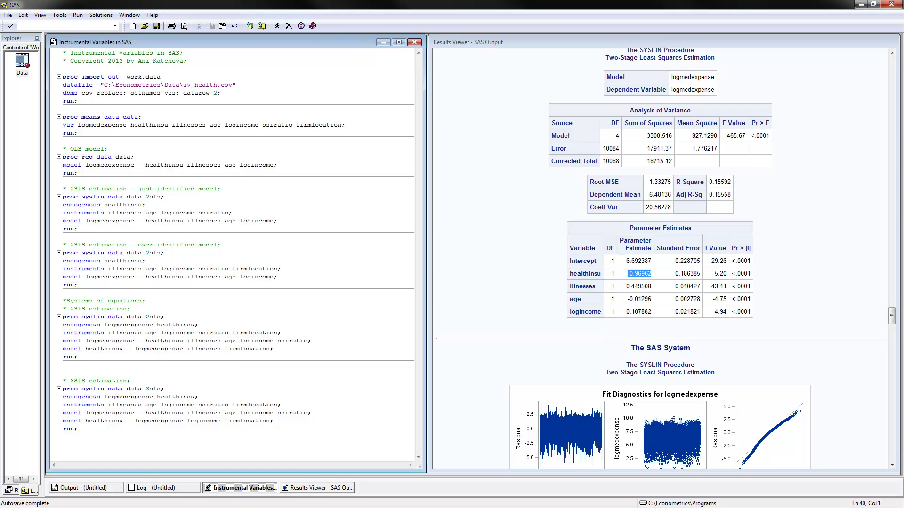
left_click(163, 345)
left_click(145, 340)
left_click_drag(145, 340, 187, 341)
left_click_drag(135, 348, 183, 348)
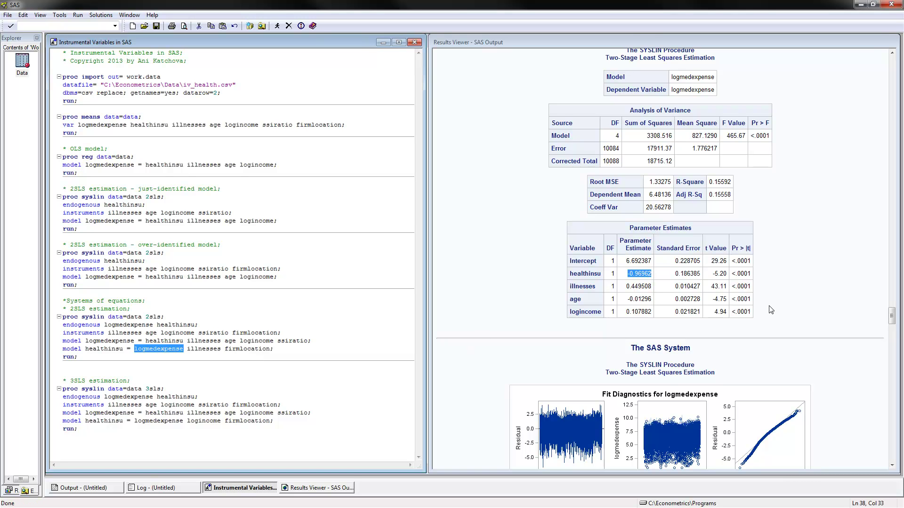
Highlight the system 2SLS healthinsu estimate -1.67250, then scroll on to the healthinsu equation.
left_click_drag(889, 315, 892, 342)
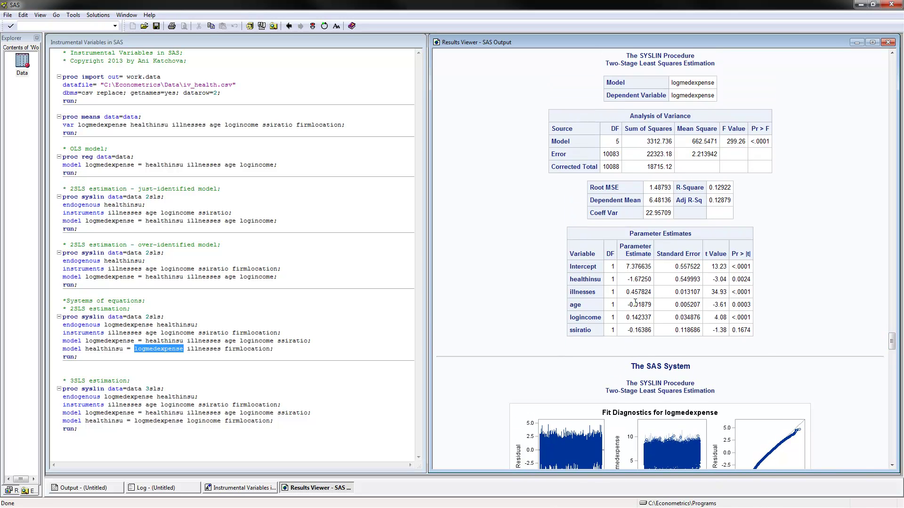
left_click_drag(626, 279, 650, 283)
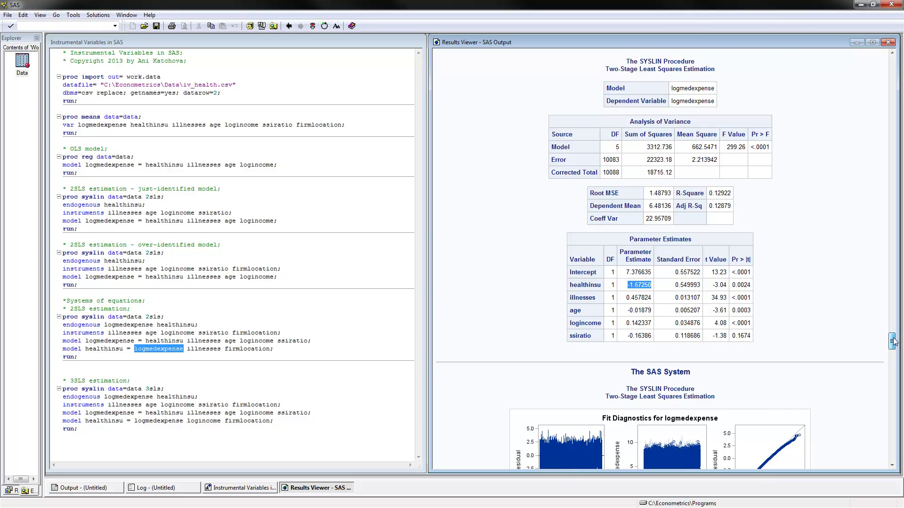
left_click_drag(895, 342, 894, 369)
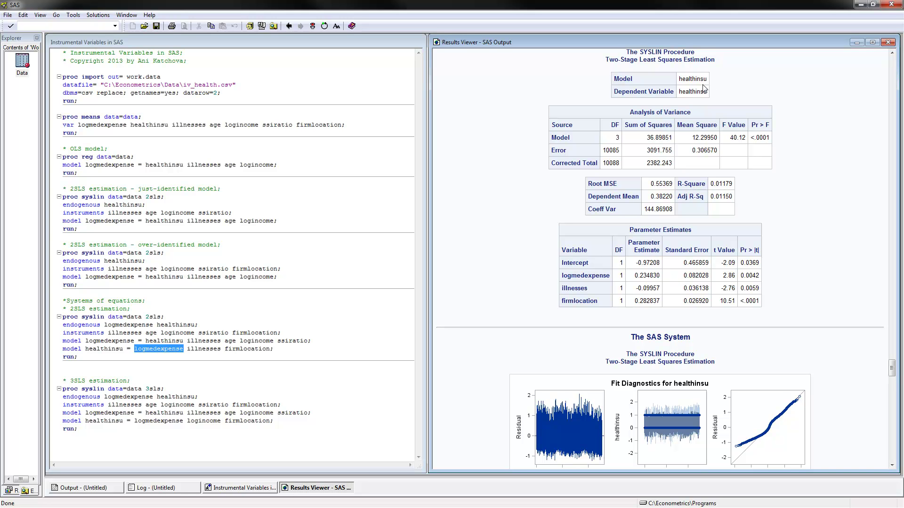
Highlight the logmedexpense estimate 0.234830, then mark the 3sls option in the PROC SYSLIN code.
double_click(641, 278)
left_click_drag(893, 371, 892, 397)
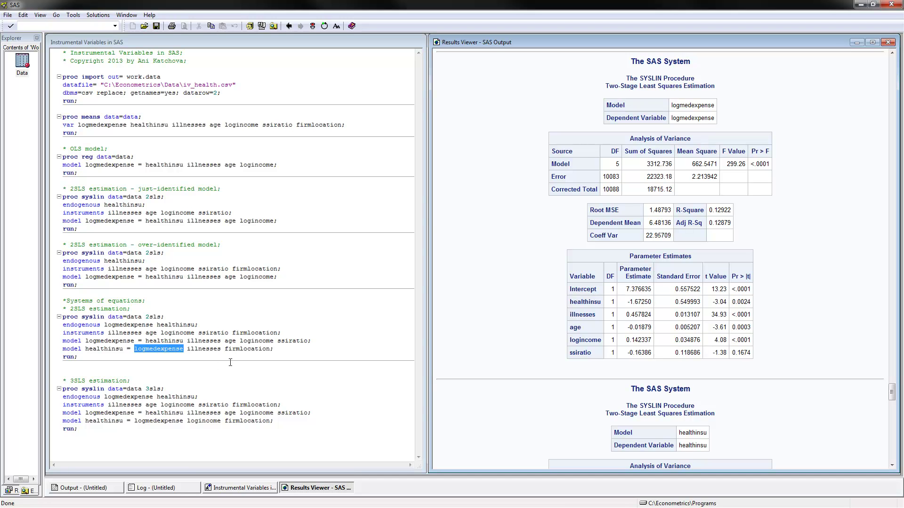
left_click(190, 365)
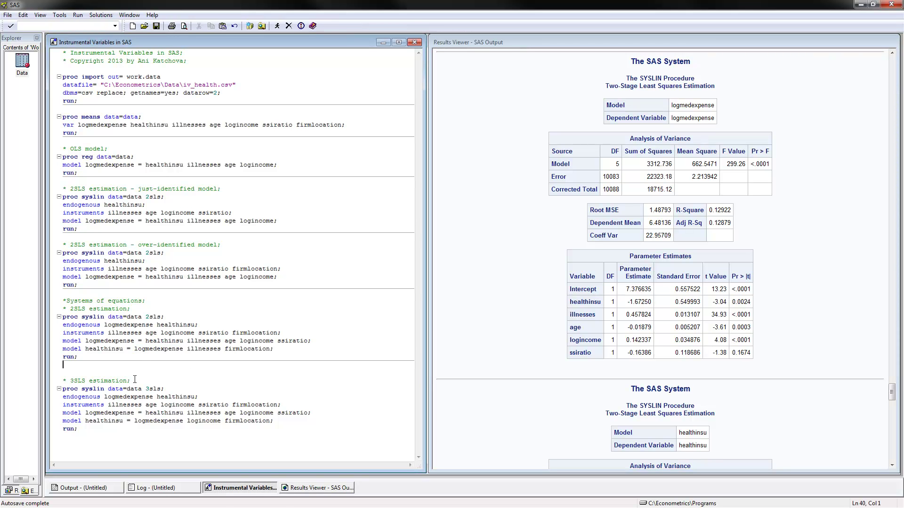
double_click(153, 389)
Compare the 2SLS healthinsu estimate -1.67250 with the 3SLS healthinsu estimate -0.70348.
left_click_drag(626, 301, 649, 305)
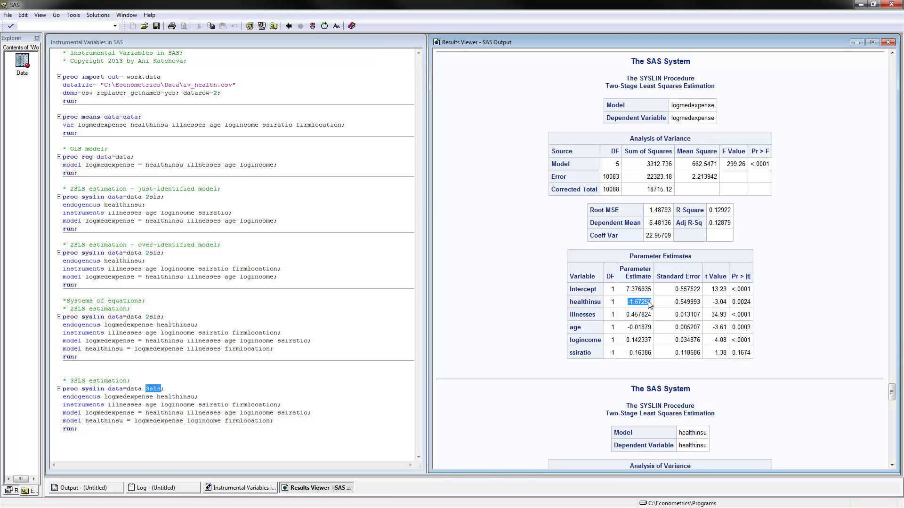
left_click_drag(893, 396, 894, 421)
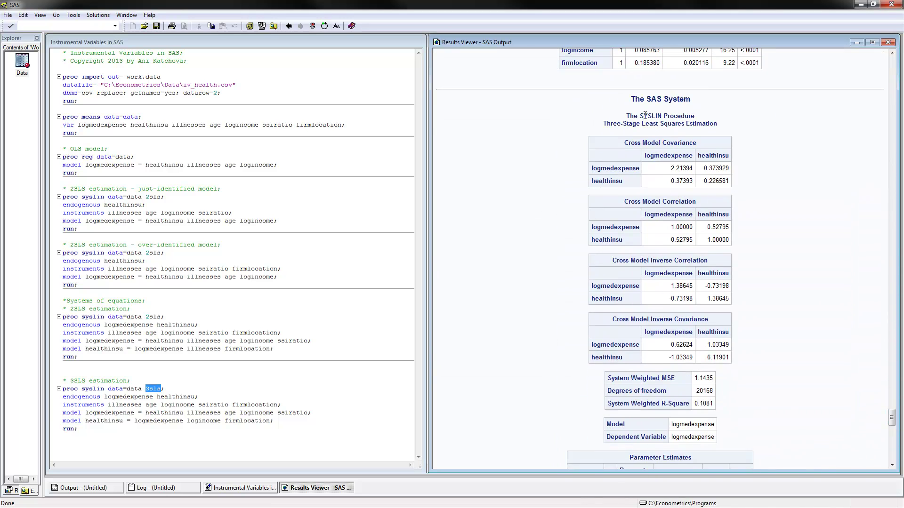
mouse_move(891, 419)
left_mouse_down()
mouse_move(892, 451)
mouse_move(892, 431)
left_mouse_up()
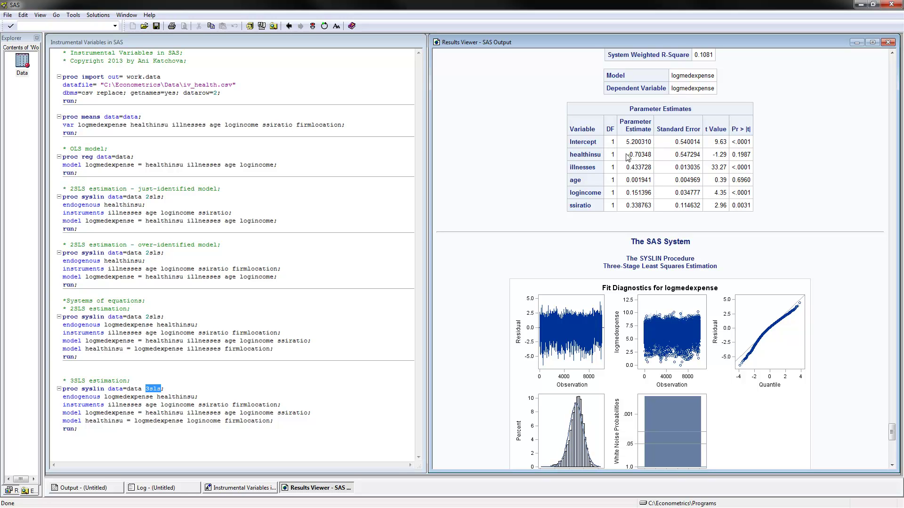
left_click_drag(627, 155, 648, 152)
left_click(334, 313)
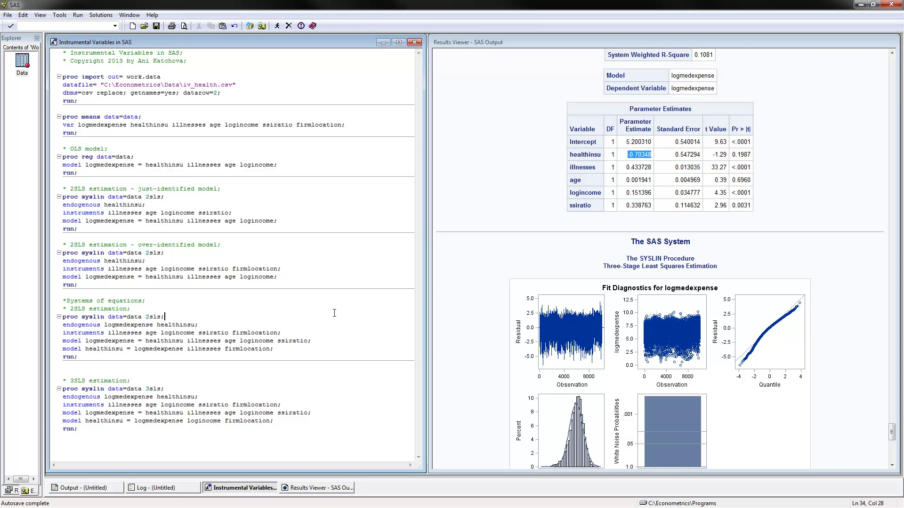